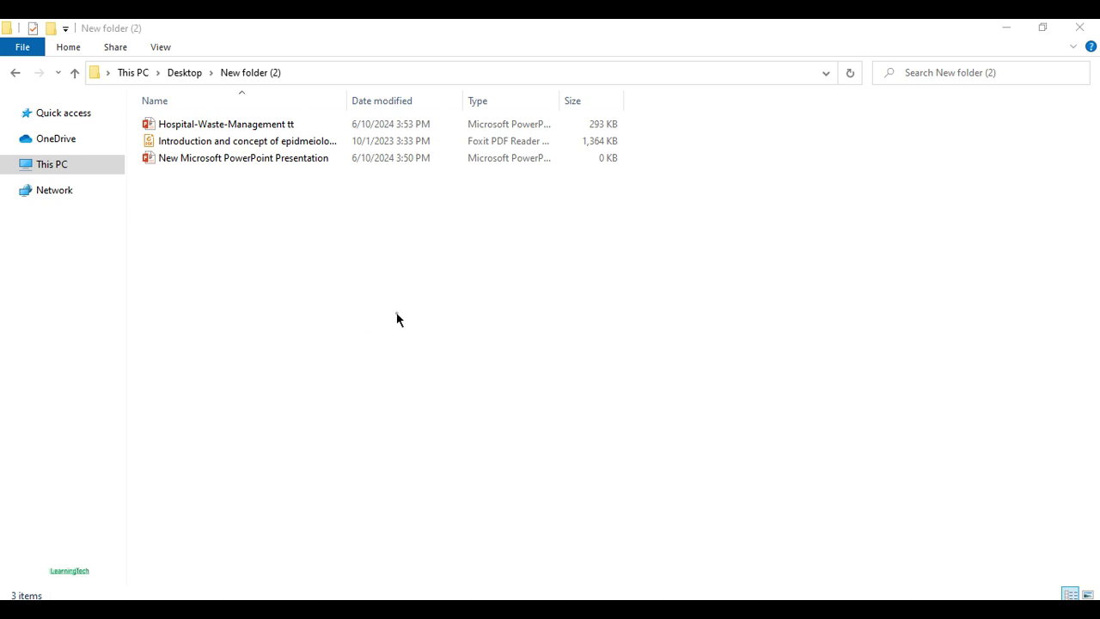
- Refresh the New folder (2) listing in File Explorer from the background context menu
right_click(370, 279)
left_click(429, 345)
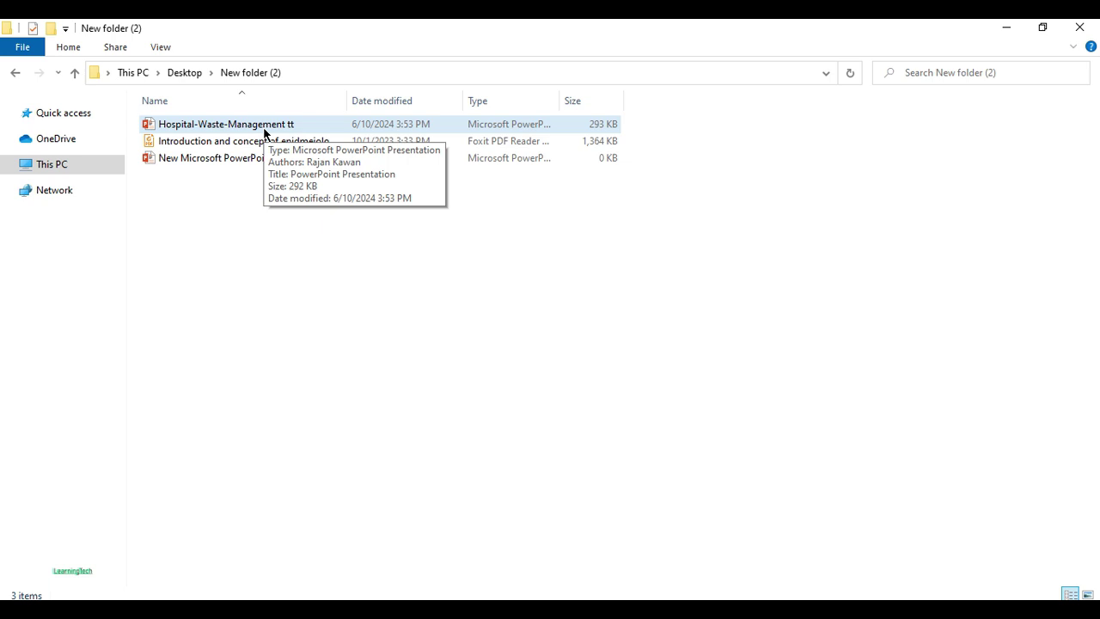
double_click(264, 131)
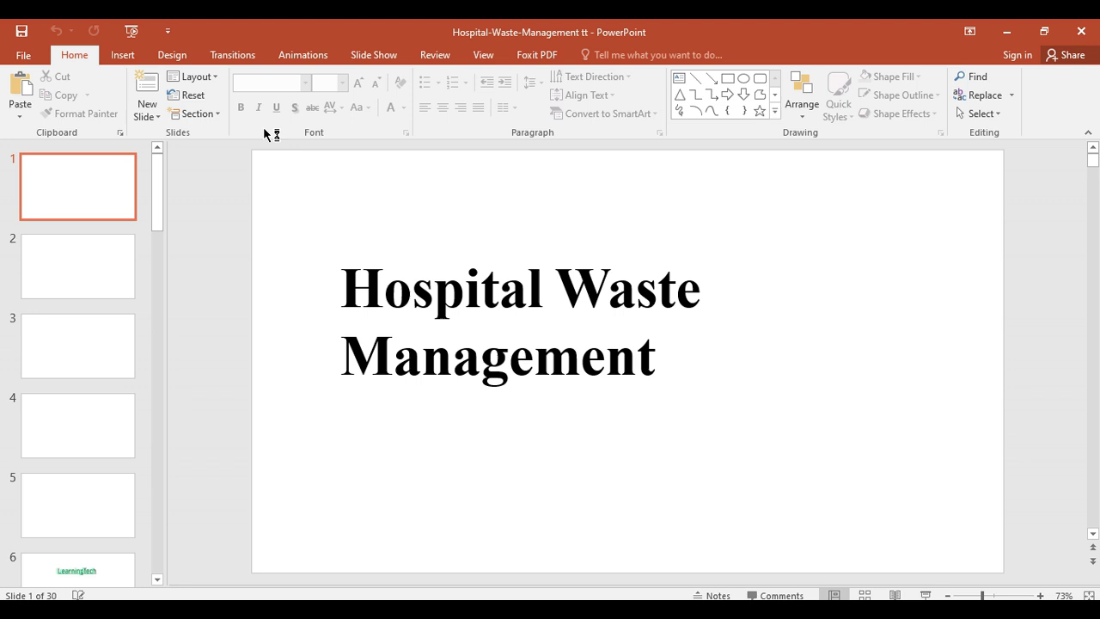
left_click(115, 277)
left_click(103, 352)
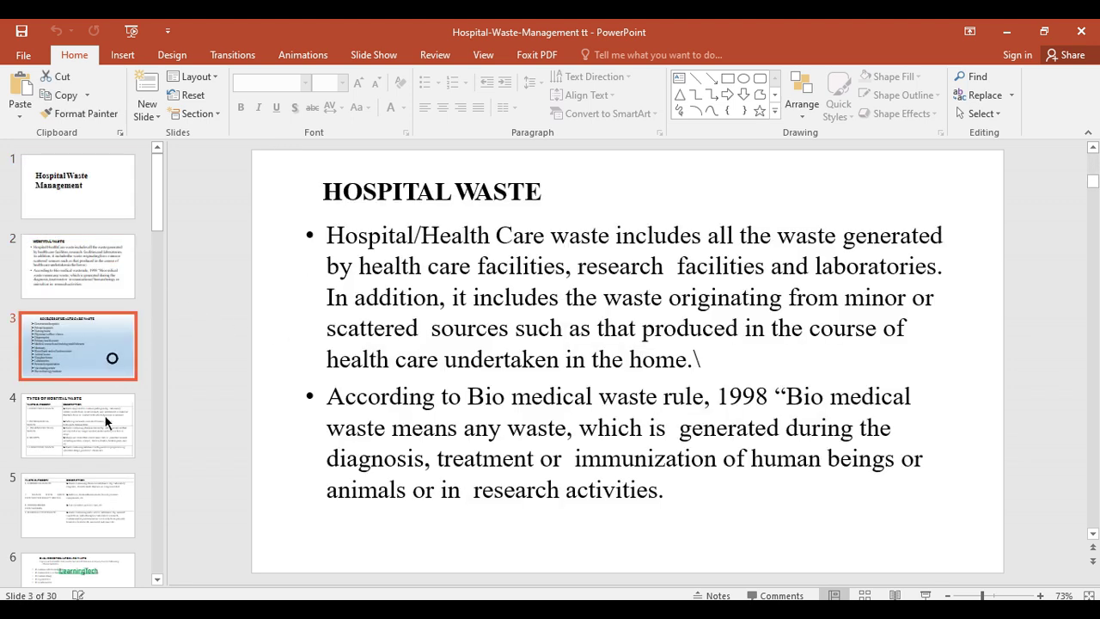
left_click(89, 429)
left_click(104, 187)
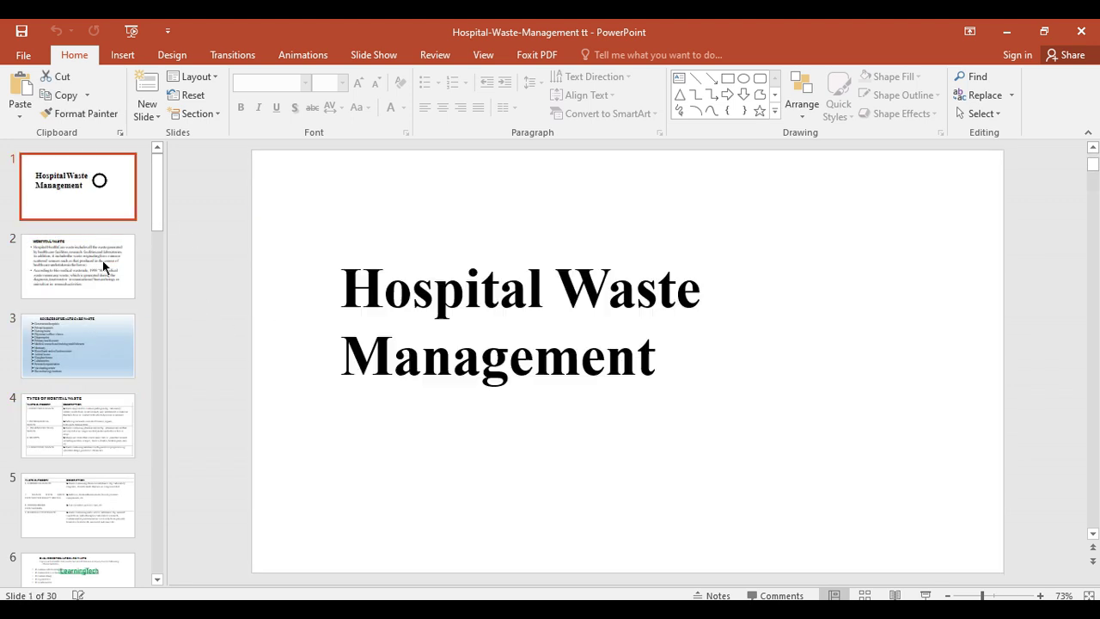
left_click(103, 263)
left_click_drag(566, 328, 471, 296)
left_click_drag(682, 392, 591, 359)
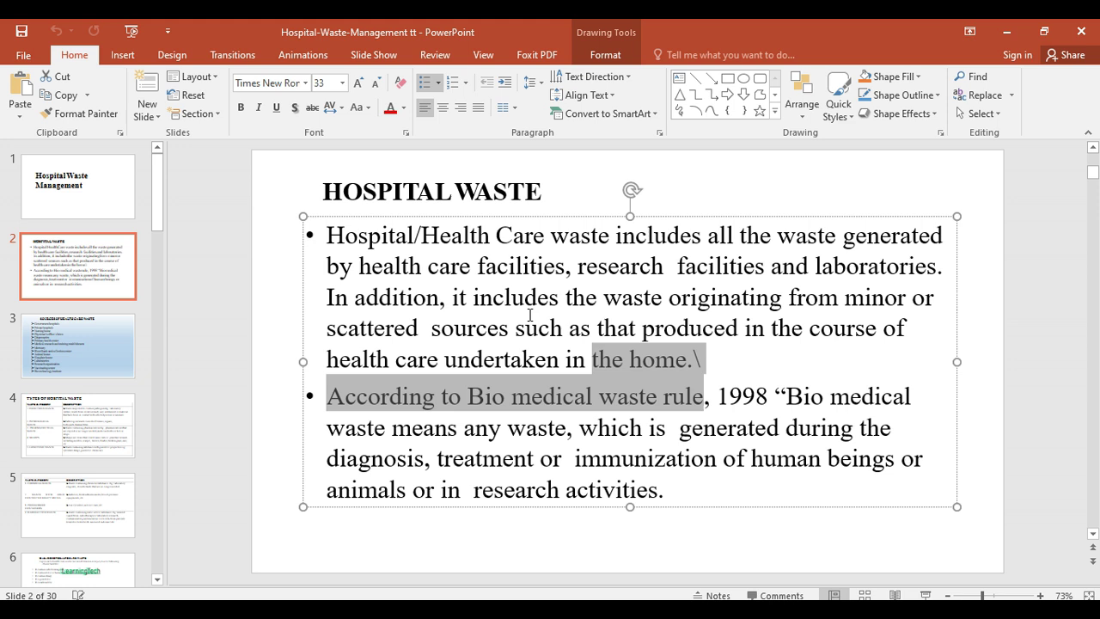
left_click(530, 315)
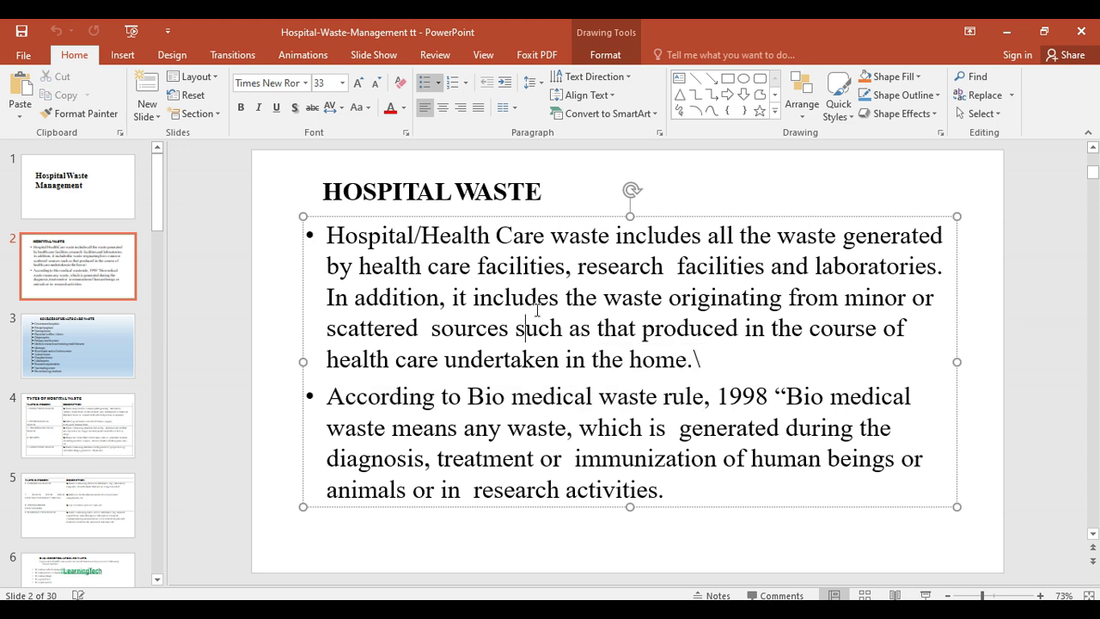
left_click(95, 200)
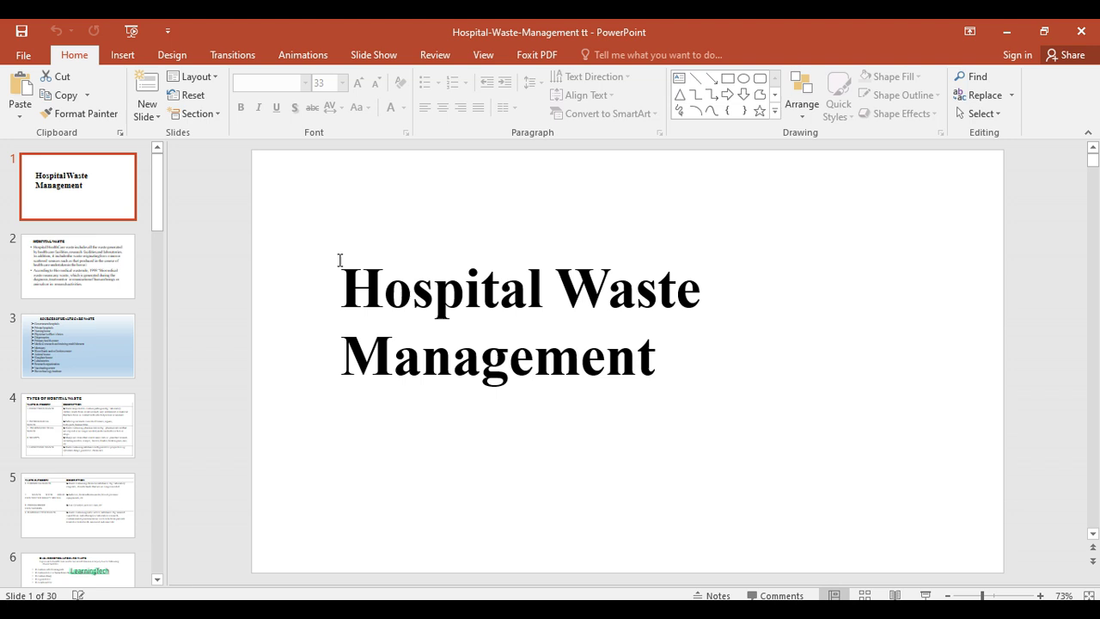
left_click(121, 249)
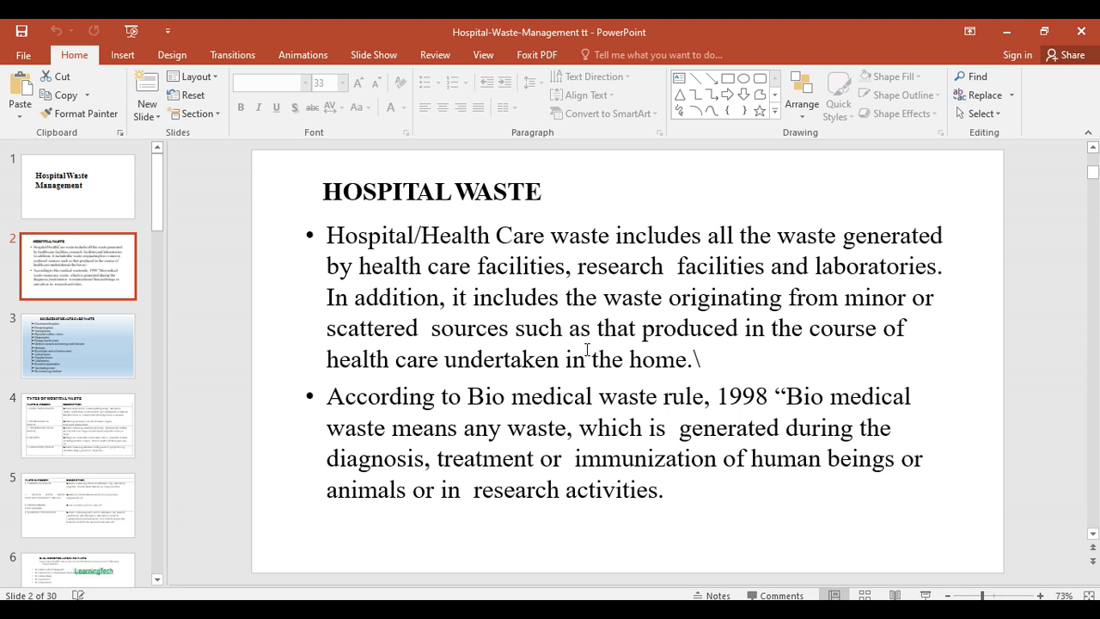
left_click(124, 206)
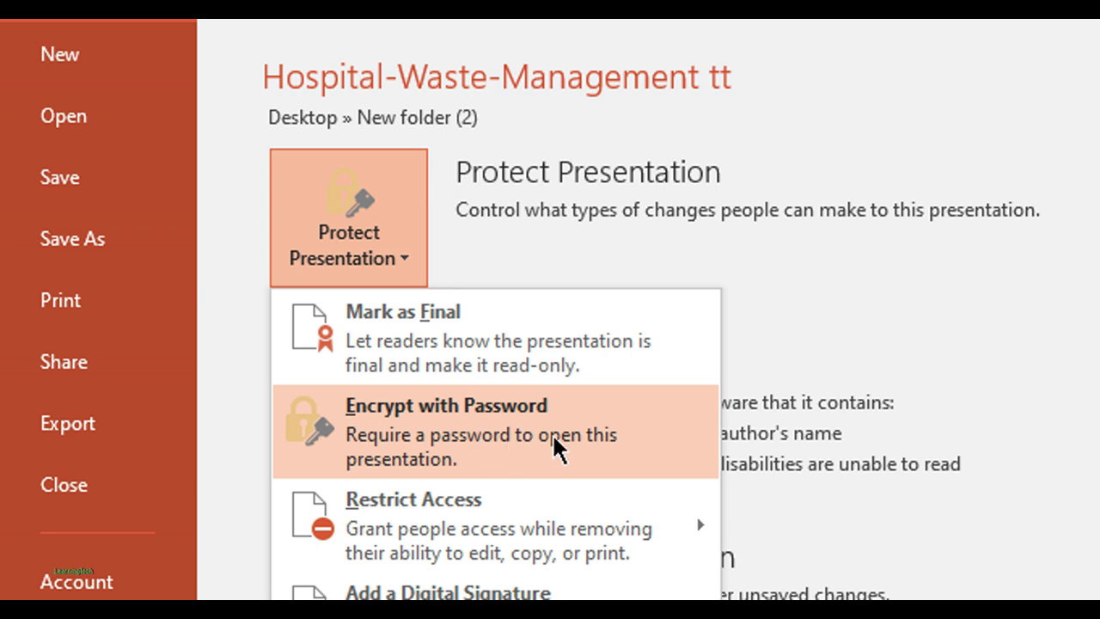
- Encrypt the presentation with a password, entering it and then confirming it
left_click(548, 435)
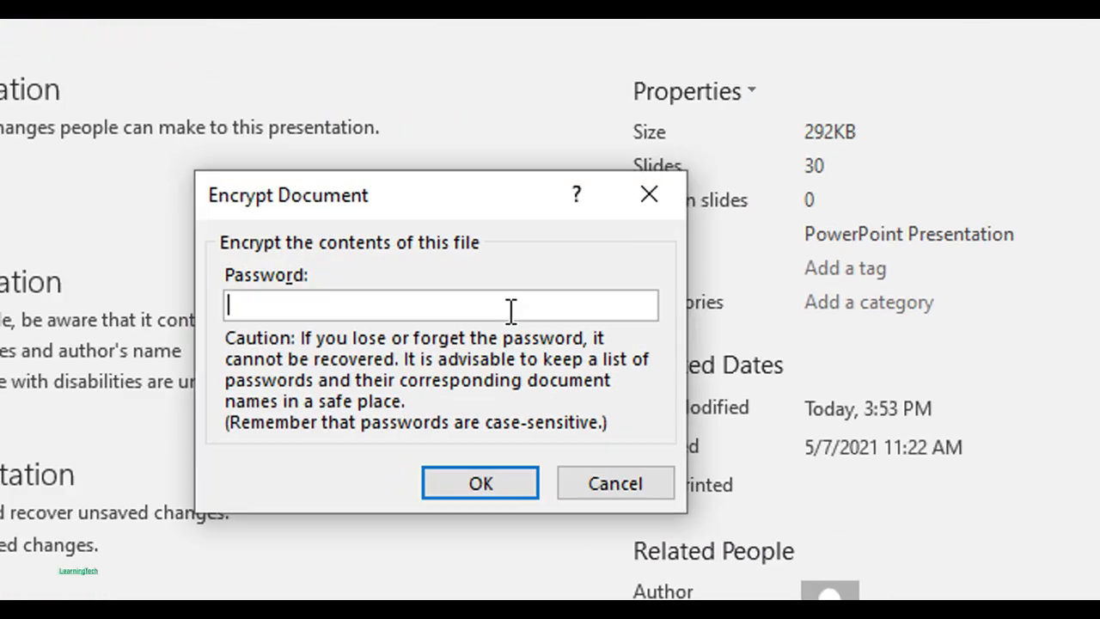
type("123")
left_click(508, 480)
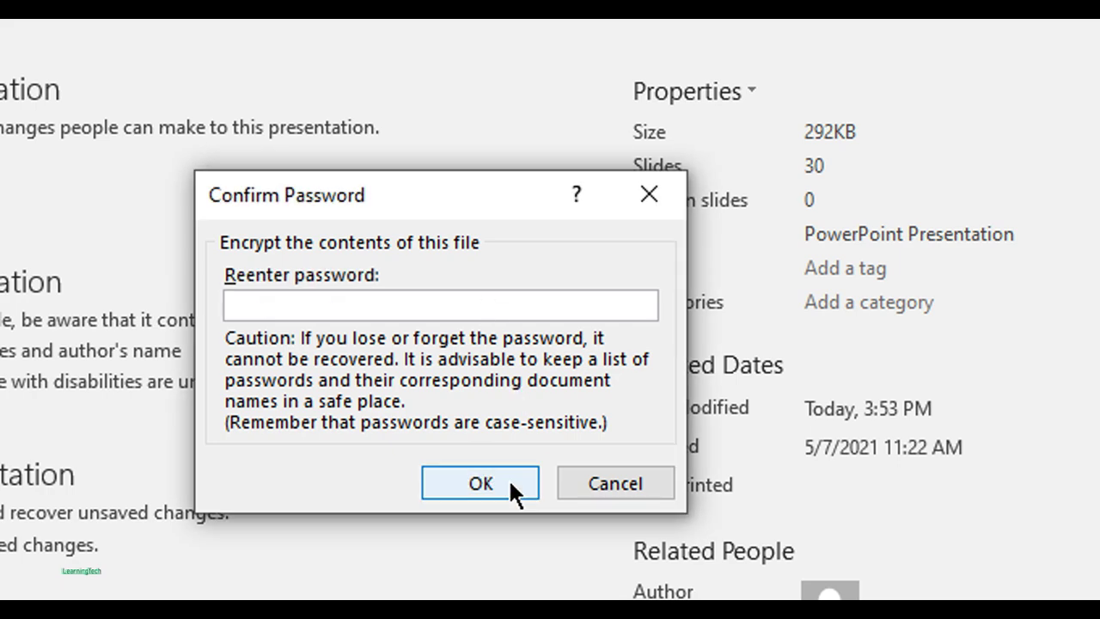
type("123")
left_click(513, 482)
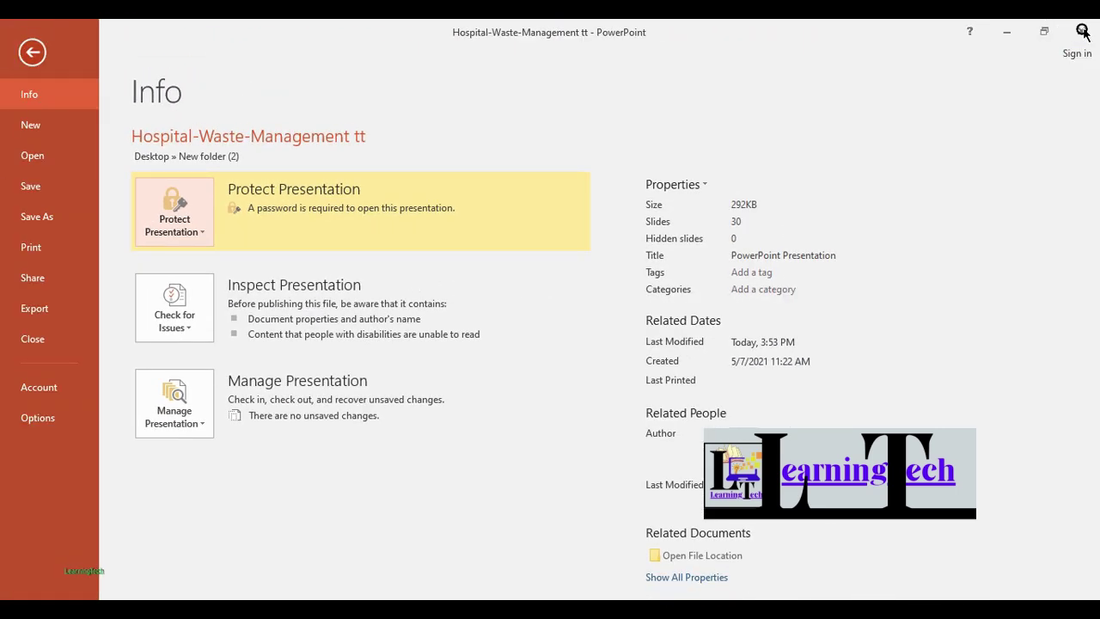
- Close PowerPoint saving changes, then reopen Hospital-Waste-Management tt from File Explorer
left_click(1082, 34)
left_click(482, 339)
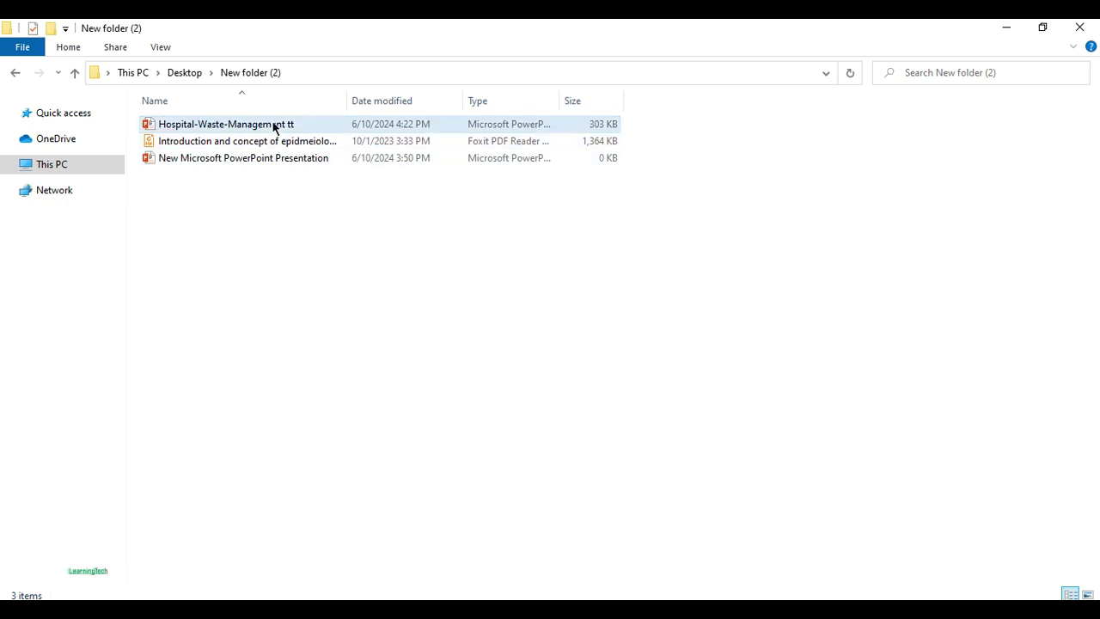
double_click(273, 127)
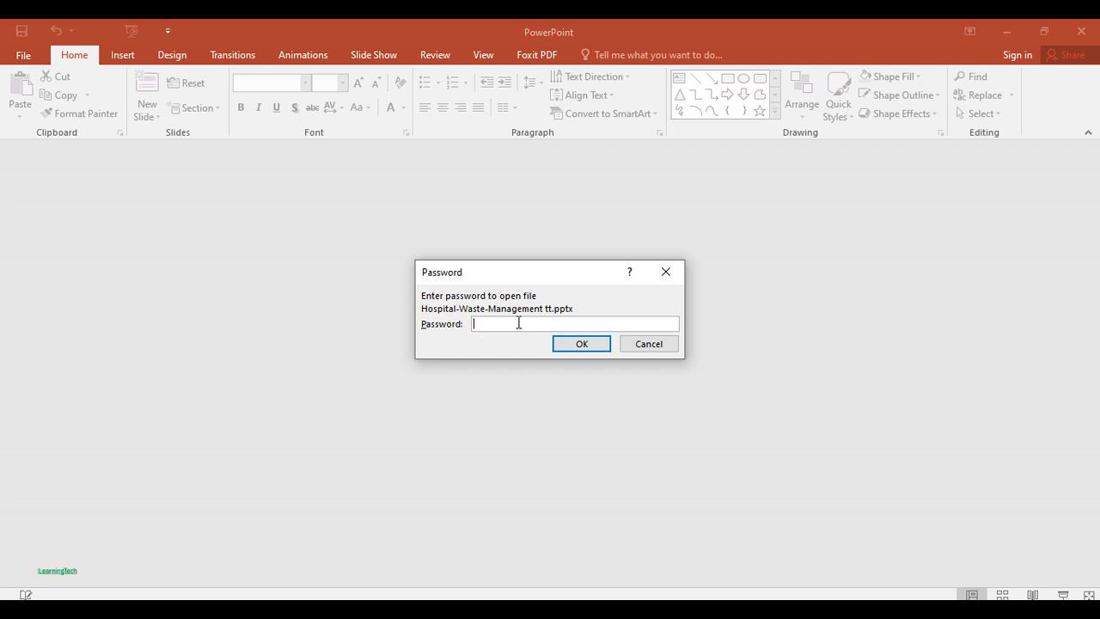
- Enter the password to open the presentation and view the HOSPITAL WASTE slide
type("123")
left_click(590, 344)
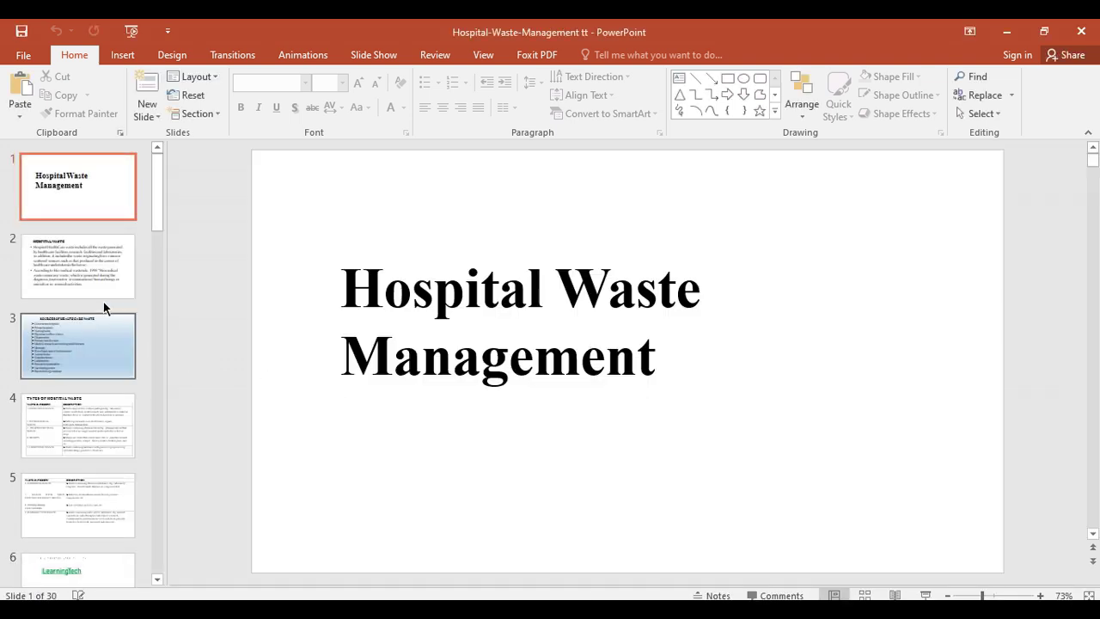
left_click(103, 297)
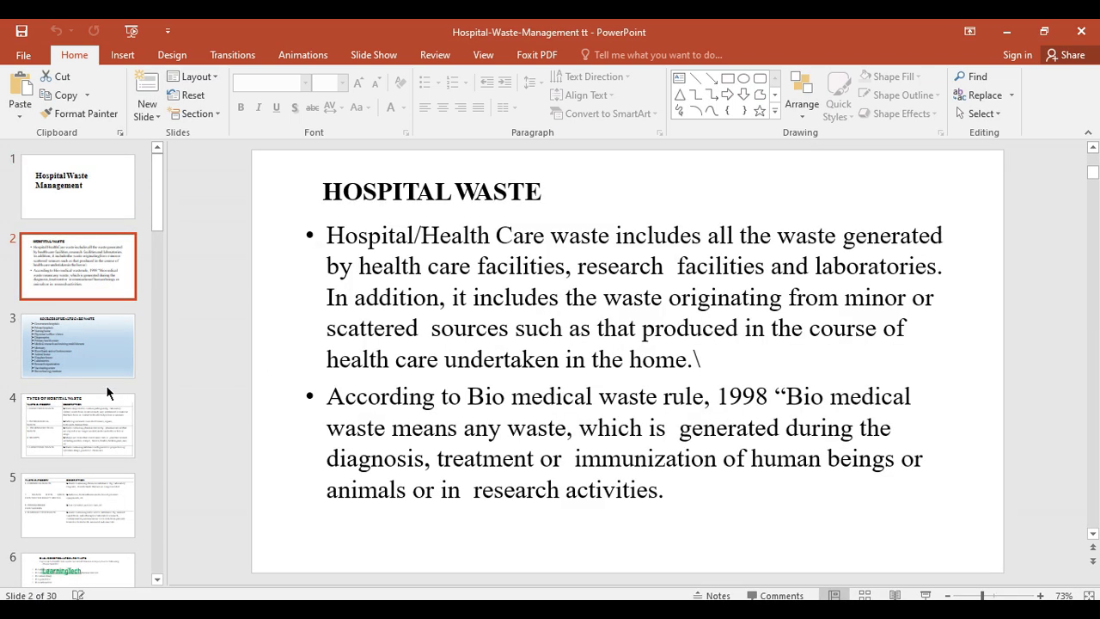
scroll(104, 387, "down", 1)
scroll(104, 386, "up", 1)
- Clear the Encrypt with Password entry, then return to editing on the title slide
left_click(23, 54)
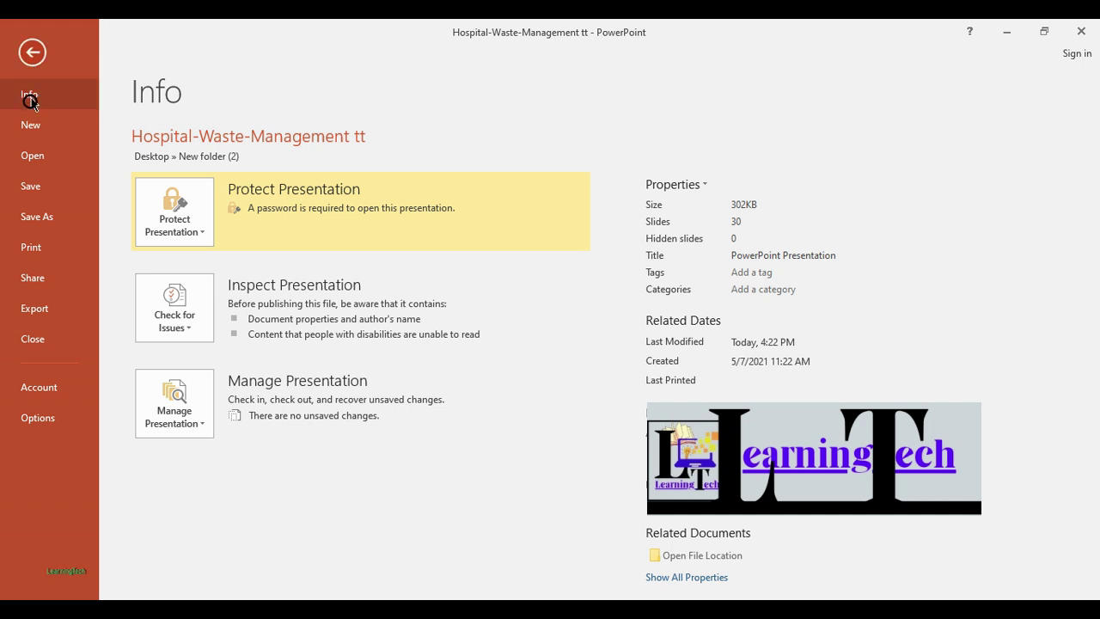
left_click(195, 232)
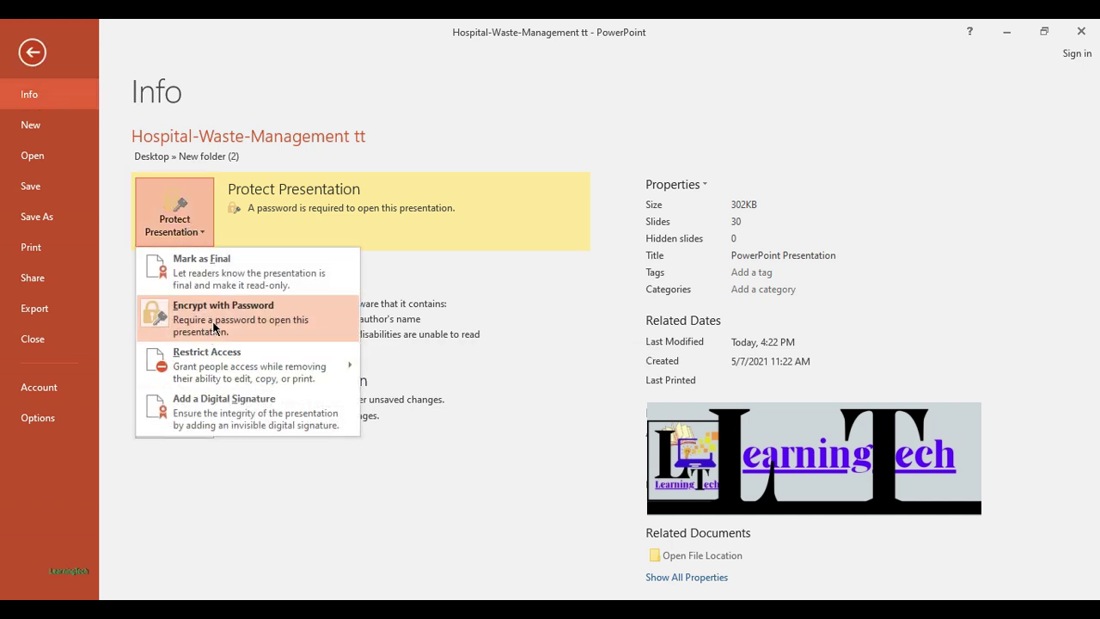
left_click(240, 321)
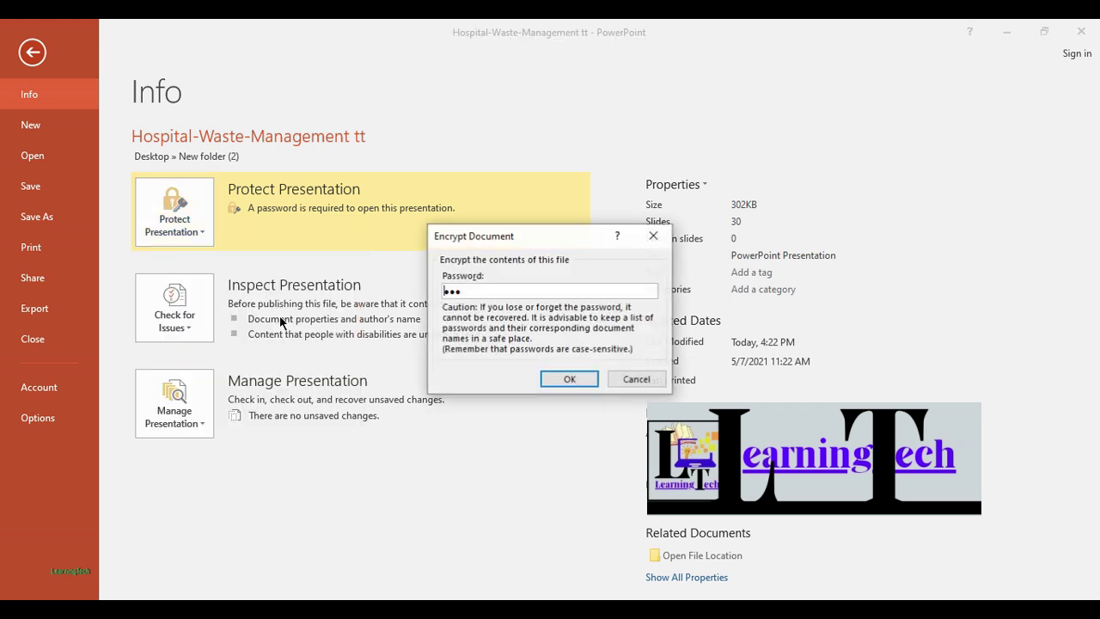
double_click(488, 289)
key("BackSpace")
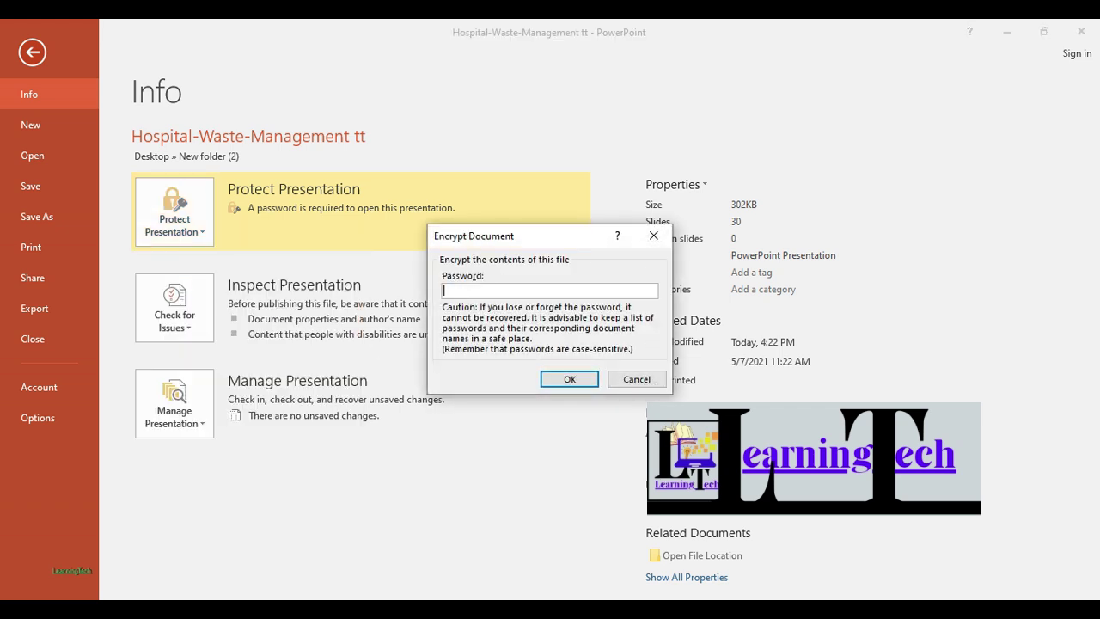
left_click(569, 379)
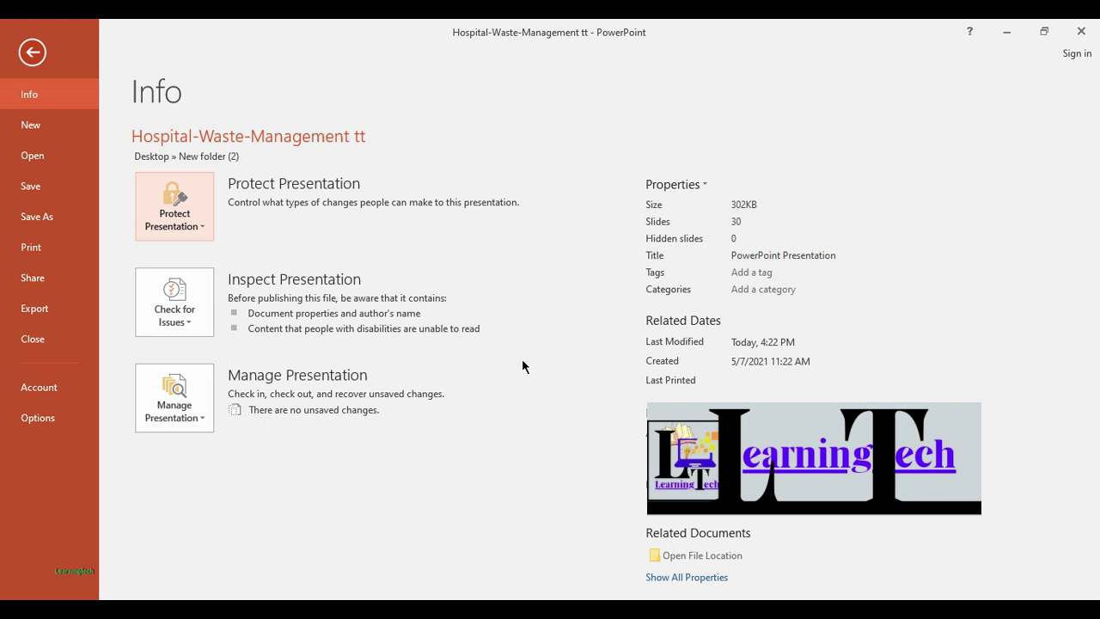
left_click(34, 54)
left_click(101, 207)
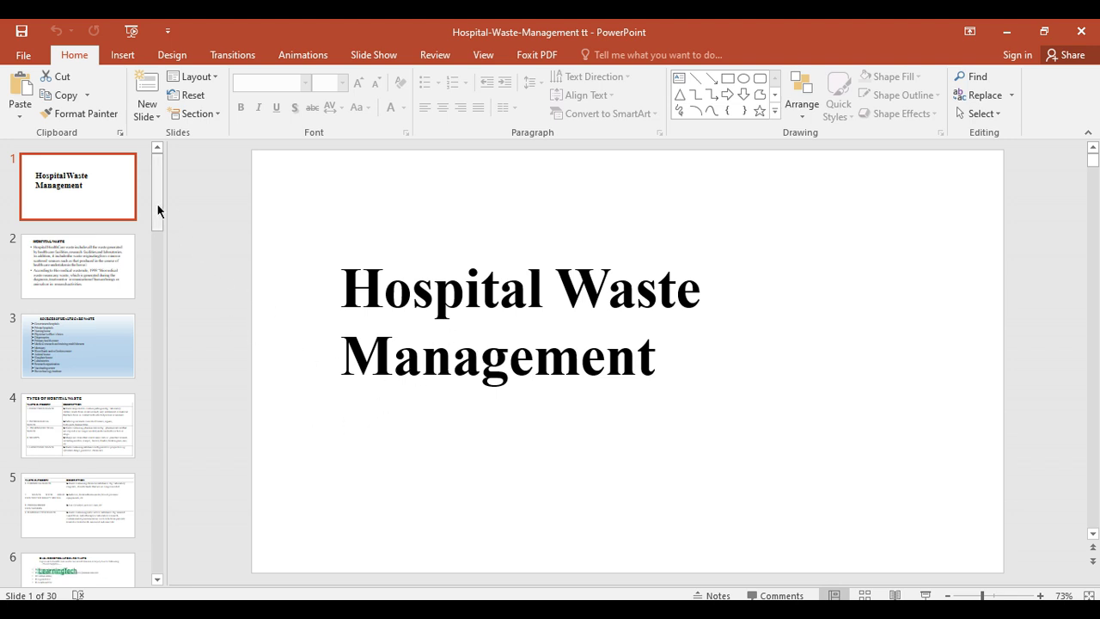
- Bring up the Protect Presentation options on the File Info page to mark it final
scroll(158, 203, "down", 1)
scroll(156, 193, "up", 1)
left_click(37, 57)
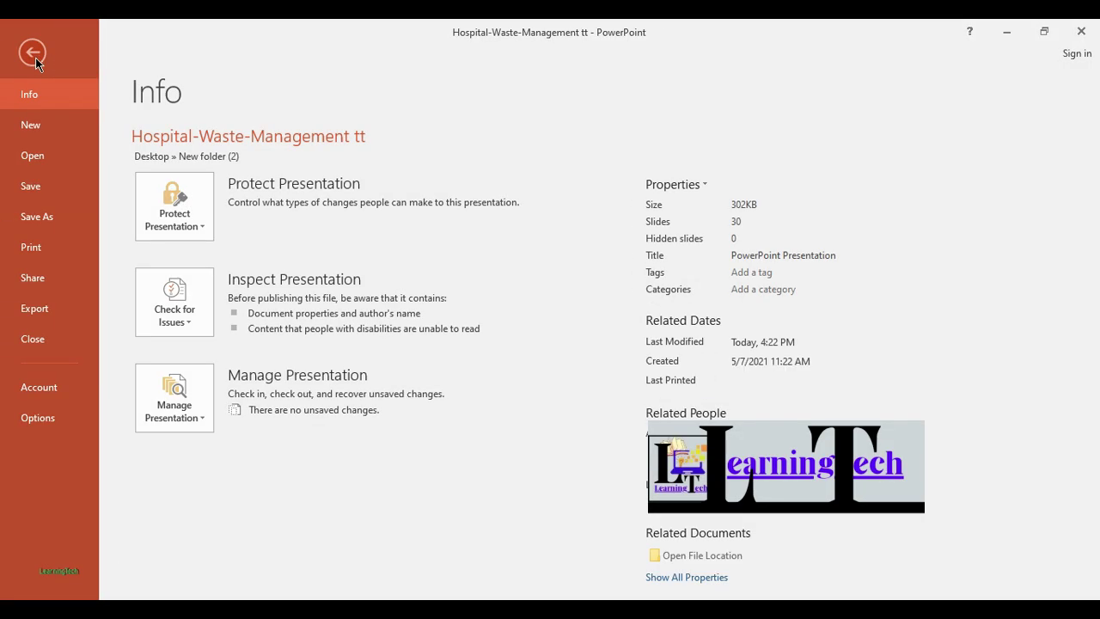
left_click(208, 235)
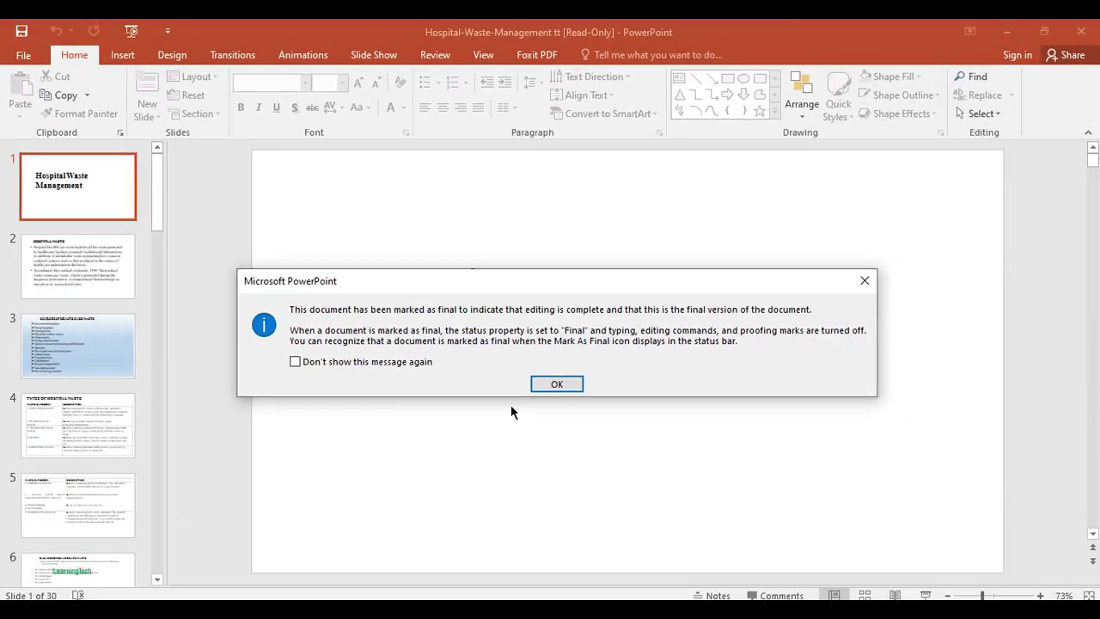
- Dismiss the Marked as Final notice, then choose Edit Anyway to make it editable
left_click(541, 386)
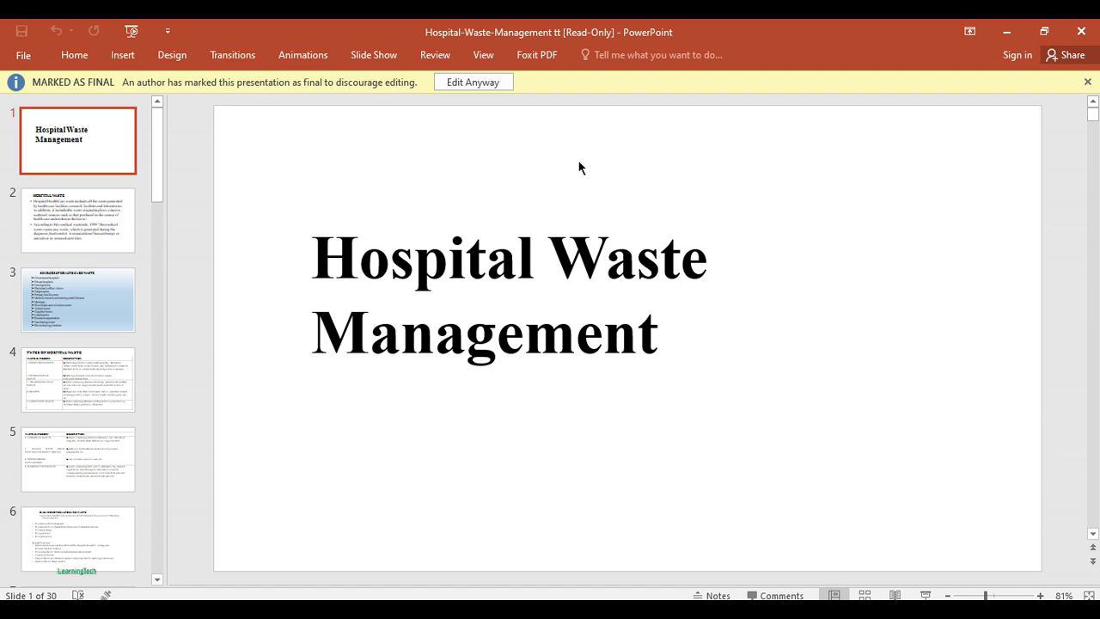
left_click(487, 83)
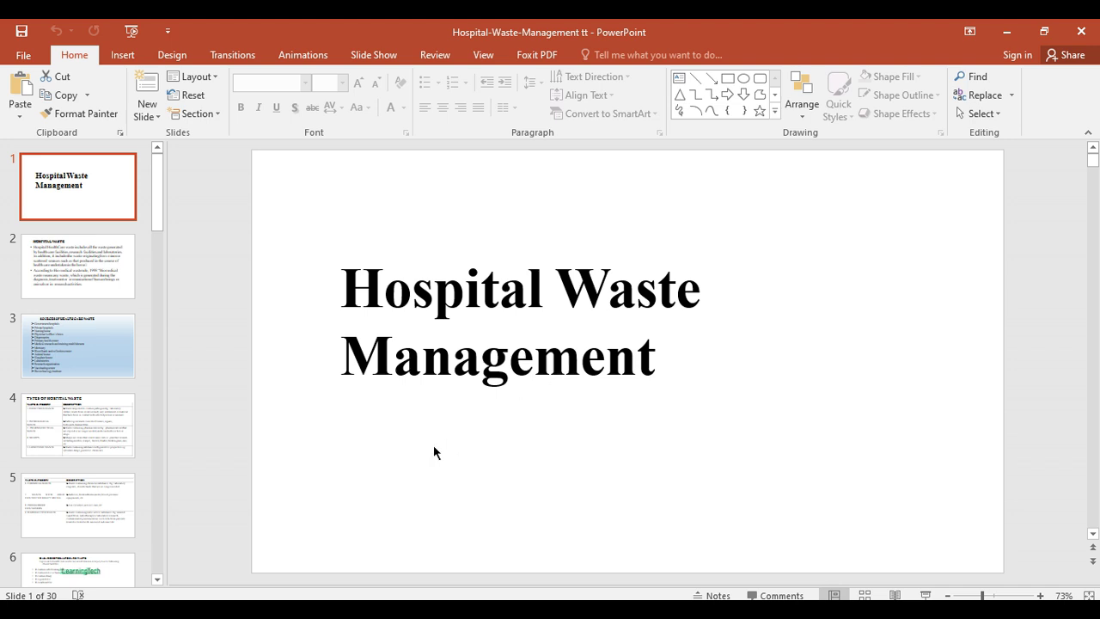
left_click(23, 54)
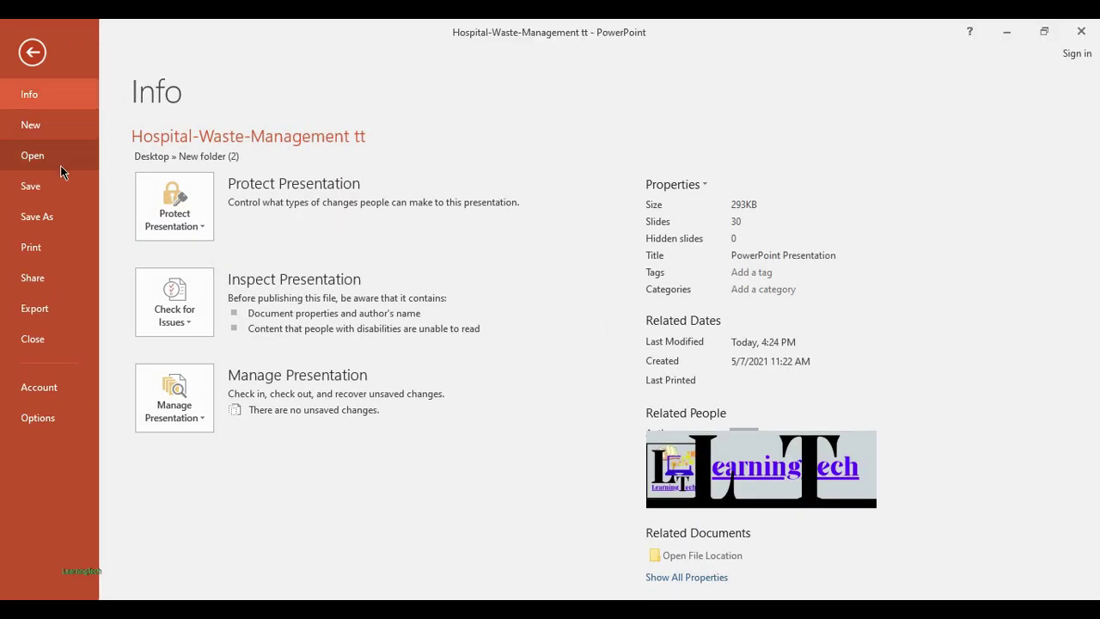
left_click(194, 228)
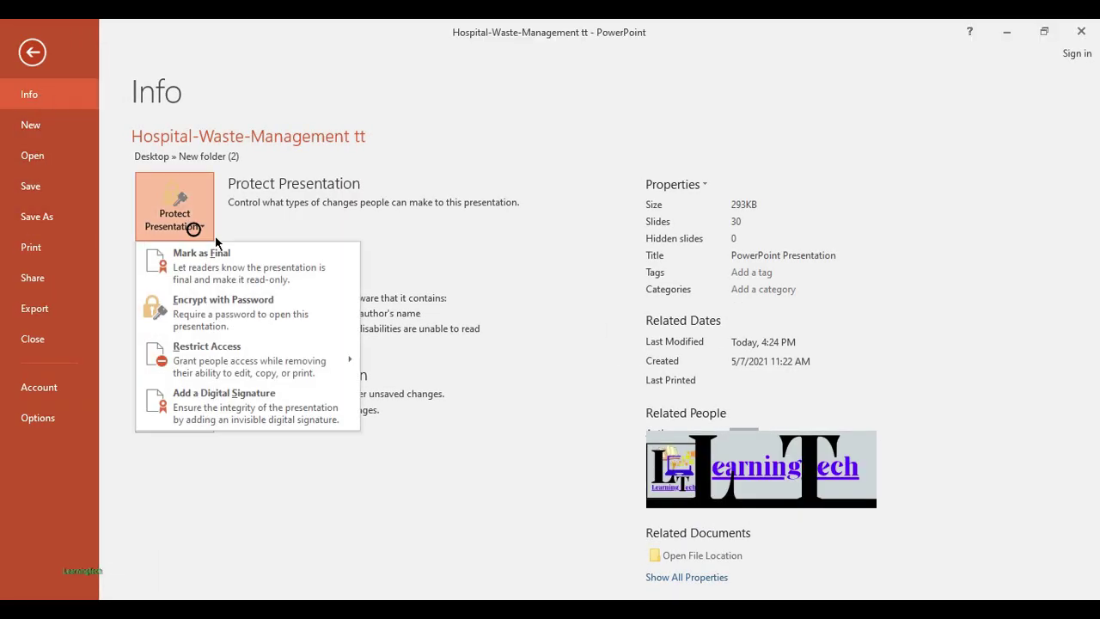
mouse_move(297, 361)
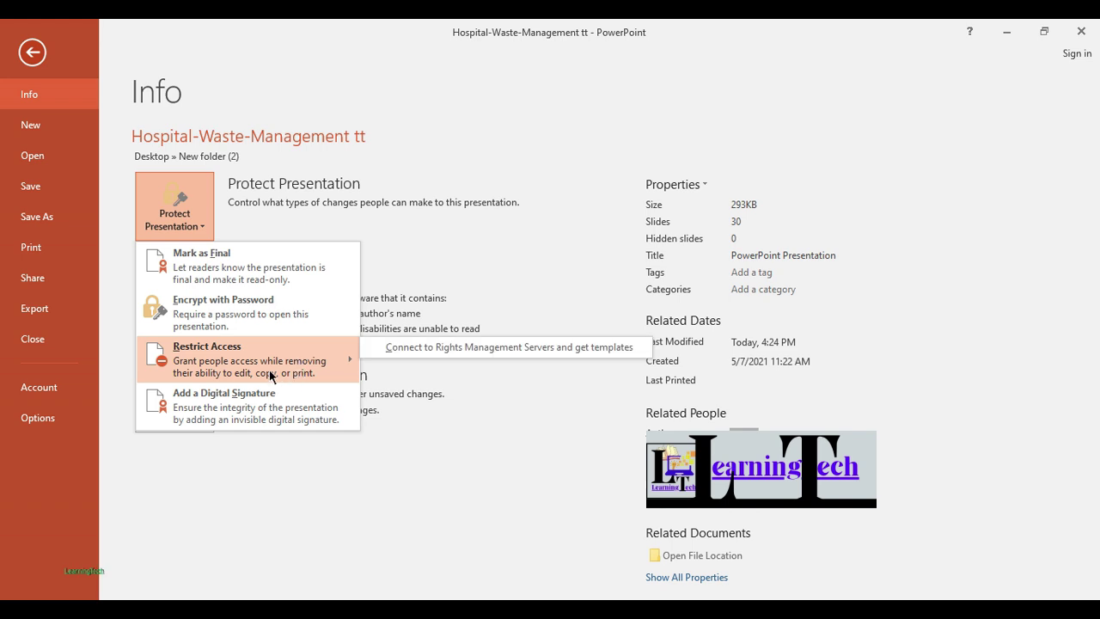